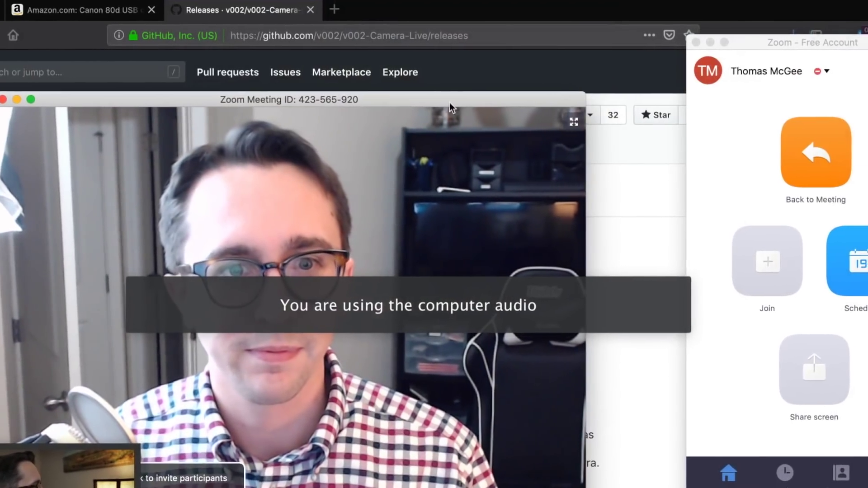
Step: Place the Zoom meeting window beside the main Zoom home window
drag(450, 107, 534, 82)
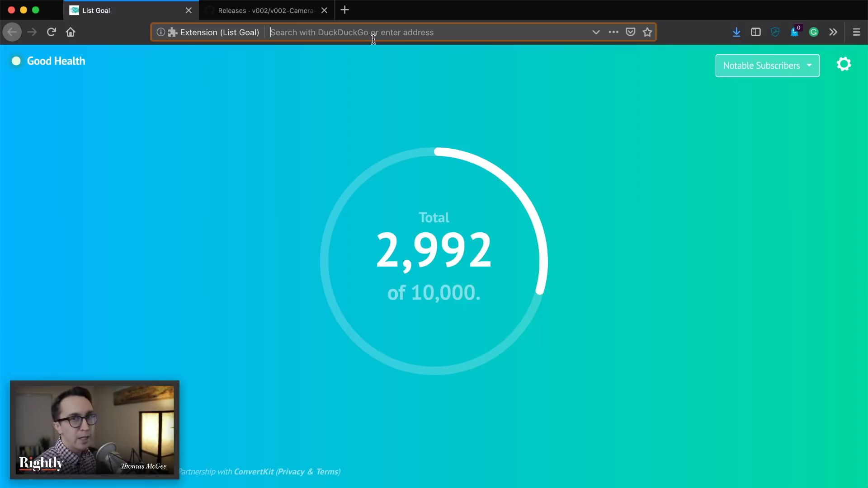
Step: Search Amazon for 'Canon 80d USB cable', browse the matching cables, then start a new tab
text(Ca)
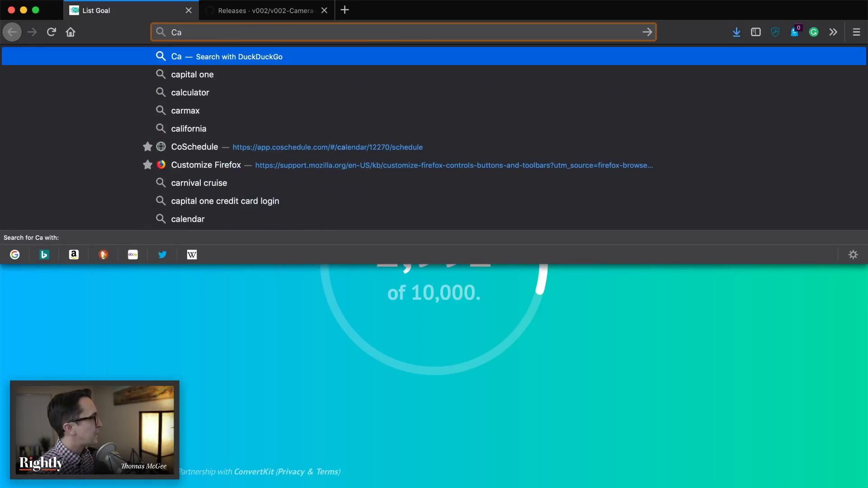
text(non 80)
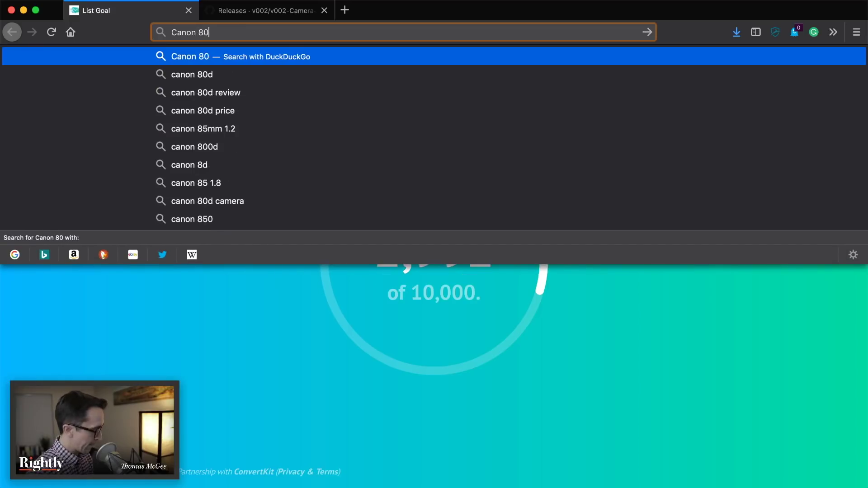
text(d USB)
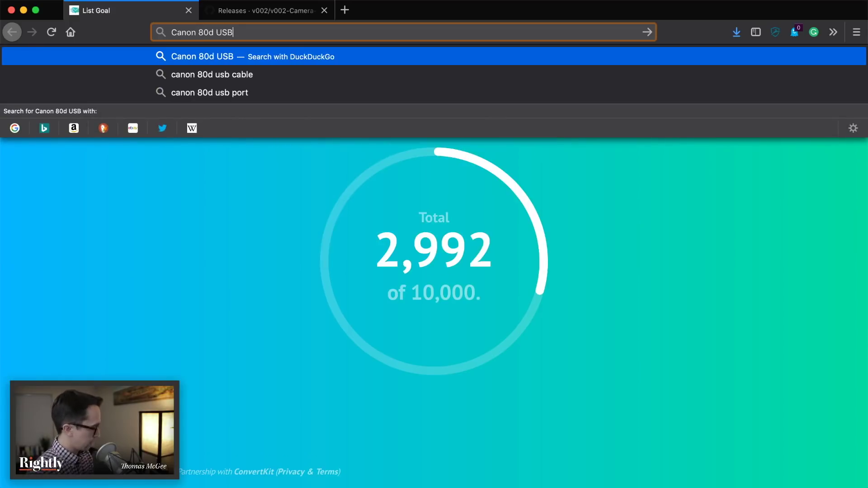
text( cable !a)
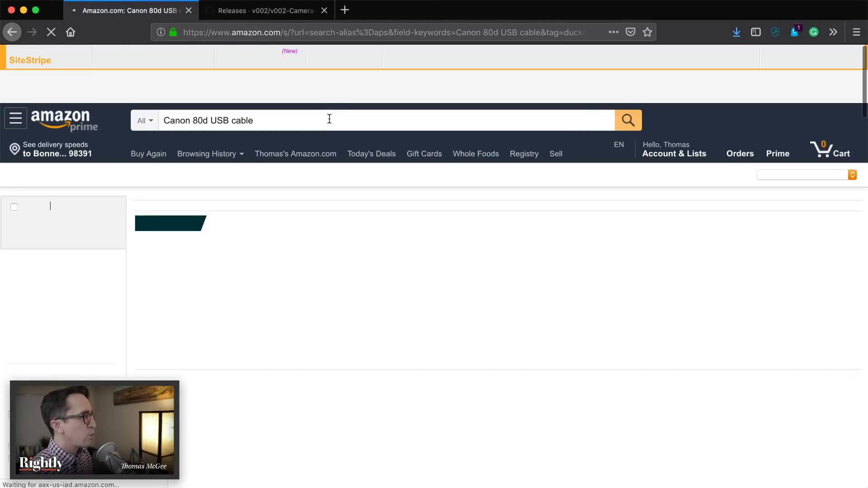
scroll(458, 213, down, 1)
scroll(458, 218, down, 3)
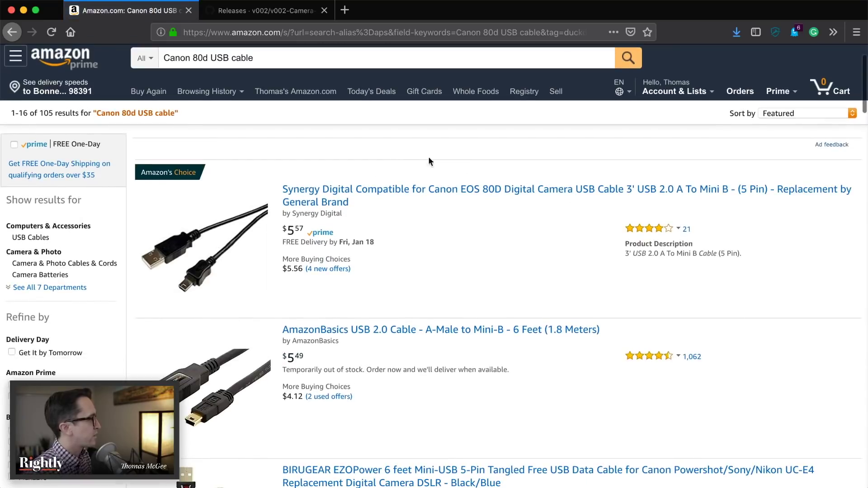
scroll(500, 251, down, 3)
scroll(449, 240, up, 7)
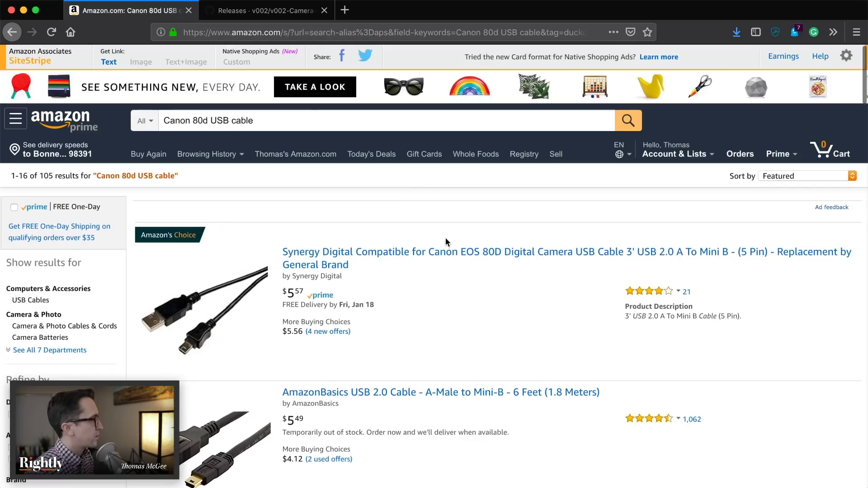
scroll(411, 270, down, 1)
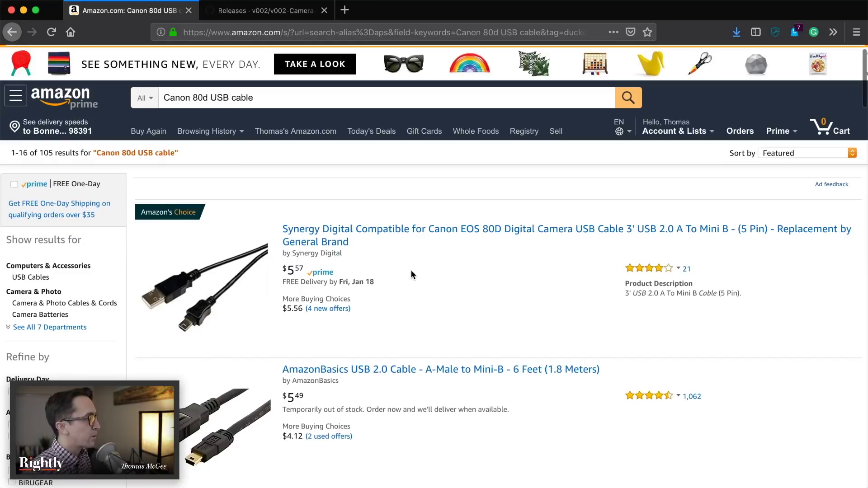
scroll(464, 293, down, 3)
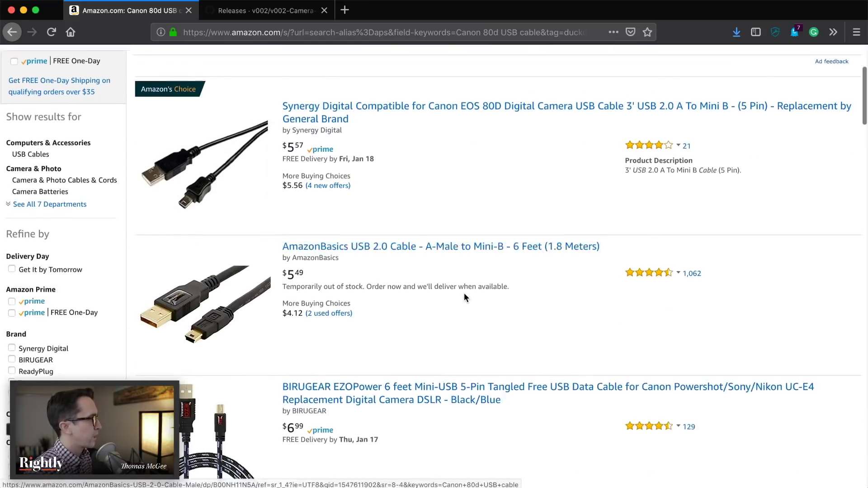
scroll(464, 293, up, 3)
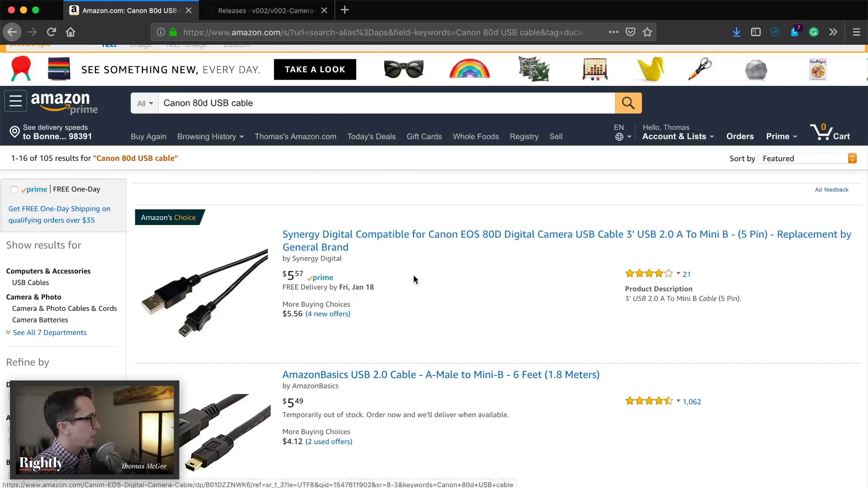
scroll(414, 275, down, 2)
scroll(413, 278, up, 2)
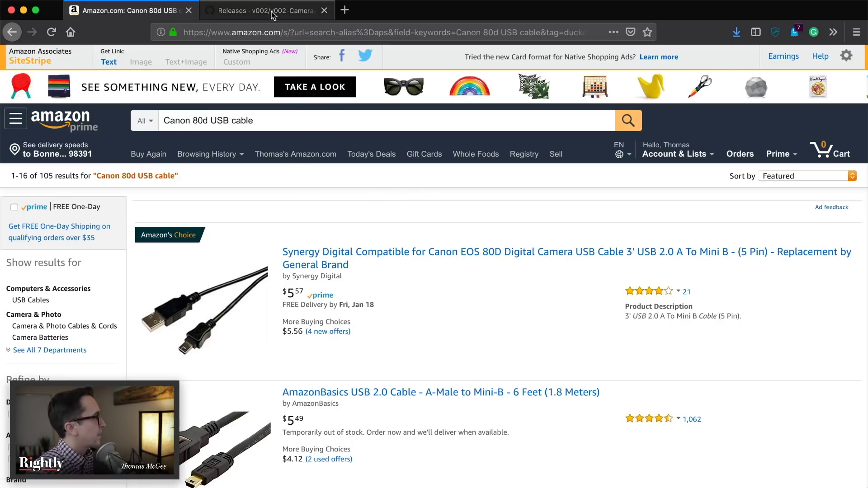
click(347, 14)
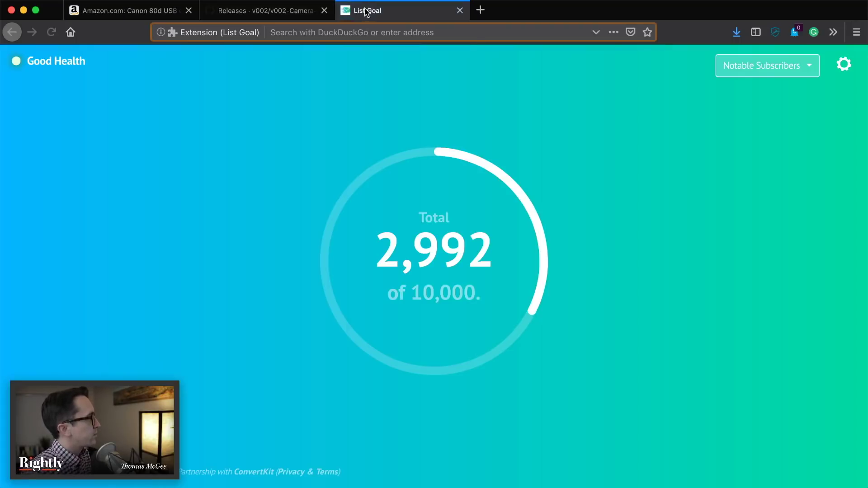
Step: Search the web for 'camera live' and open the v002-Camera-Live GitHub repository
drag(357, 14, 316, 29)
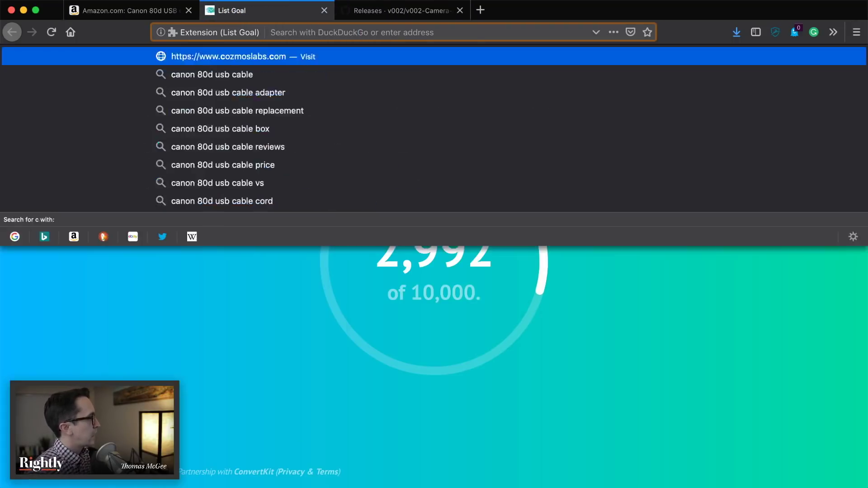
text(amera live)
key(Return)
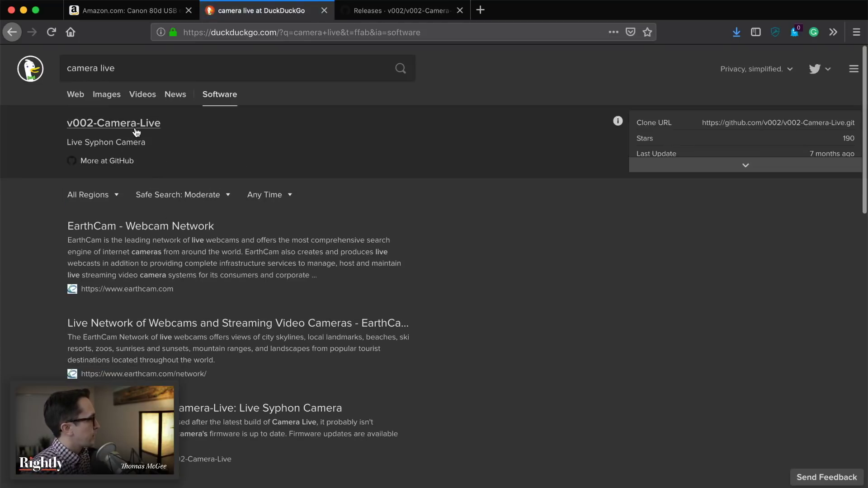
click(136, 131)
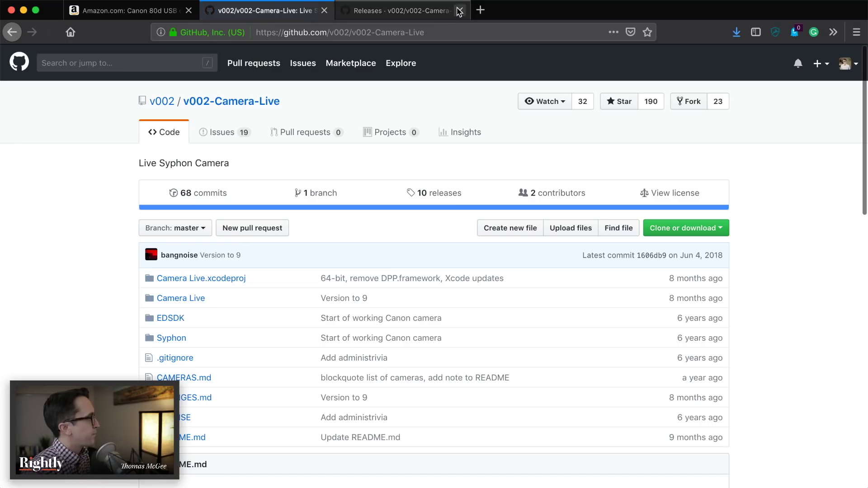
Step: Close the old duplicate Releases tab and follow the README's releases page link to Build 9
click(459, 11)
scroll(94, 266, down, 3)
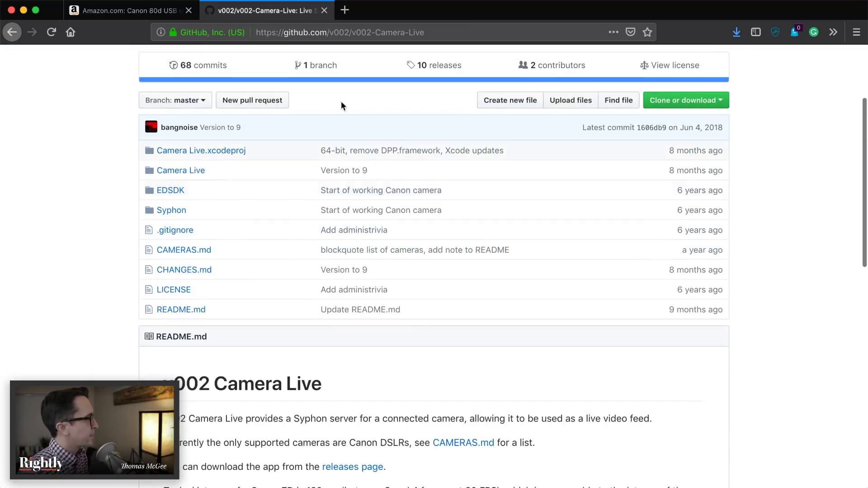
scroll(126, 232, up, 1)
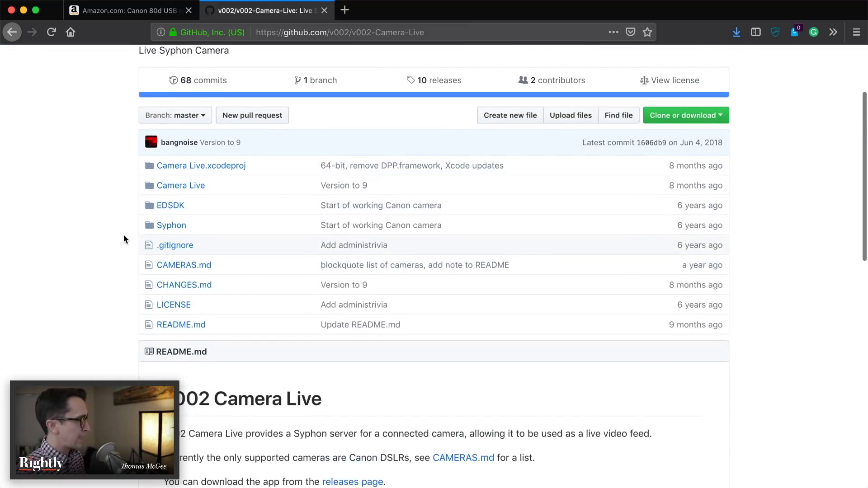
scroll(124, 236, down, 5)
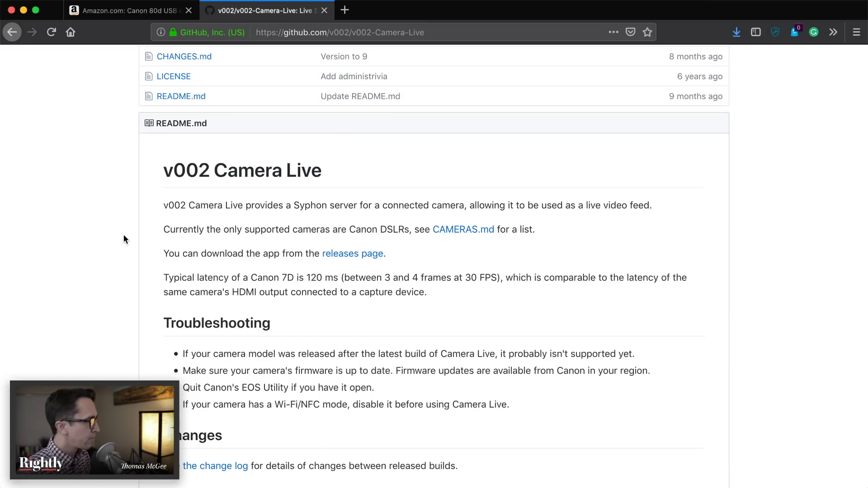
scroll(133, 207, down, 3)
scroll(132, 208, up, 2)
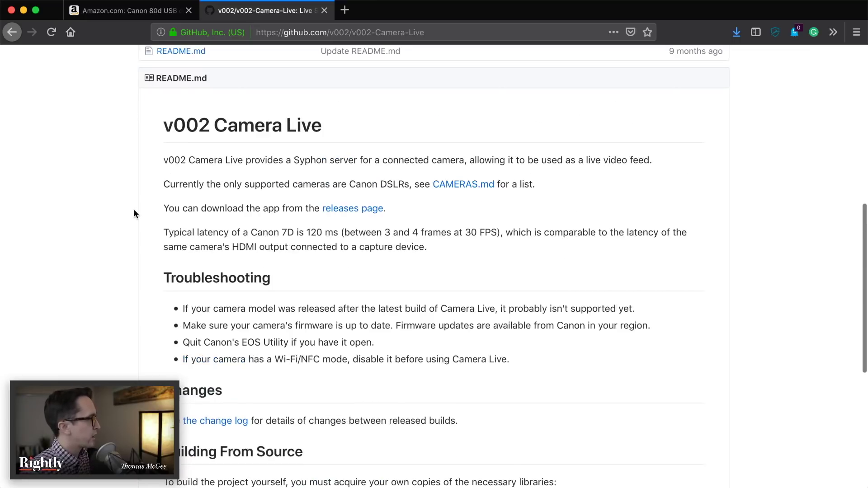
scroll(134, 211, down, 5)
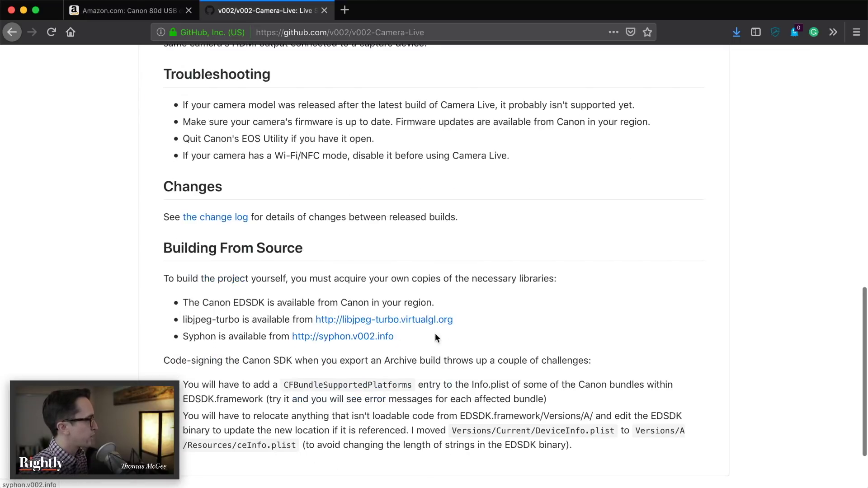
scroll(430, 326, up, 7)
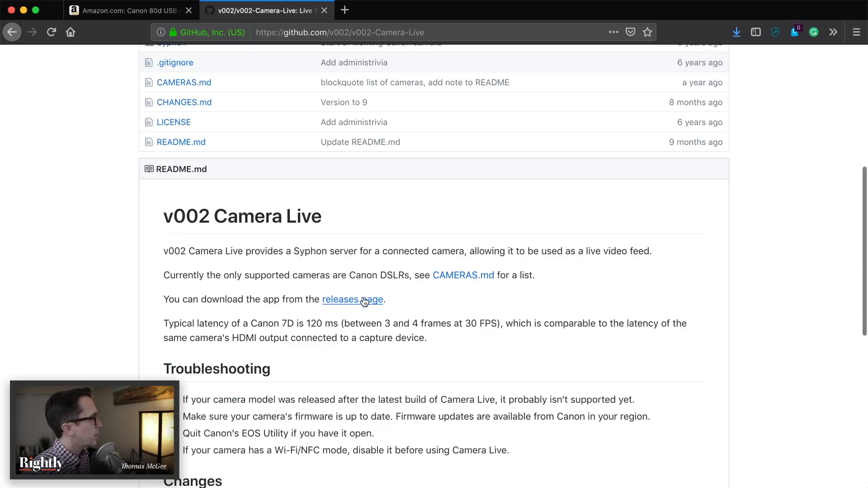
click(341, 301)
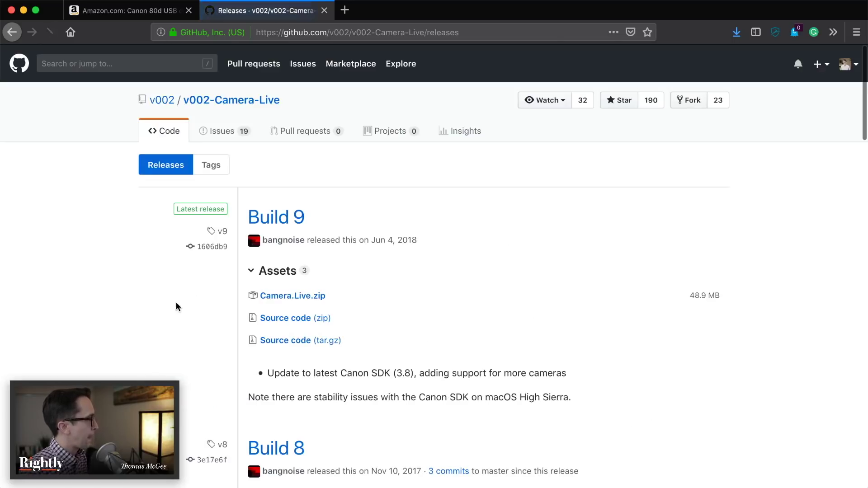
Step: Return to the top of the releases page and position the Camera Live window showing Canon EOS 80D beside it
scroll(170, 305, down, 3)
scroll(300, 177, up, 1)
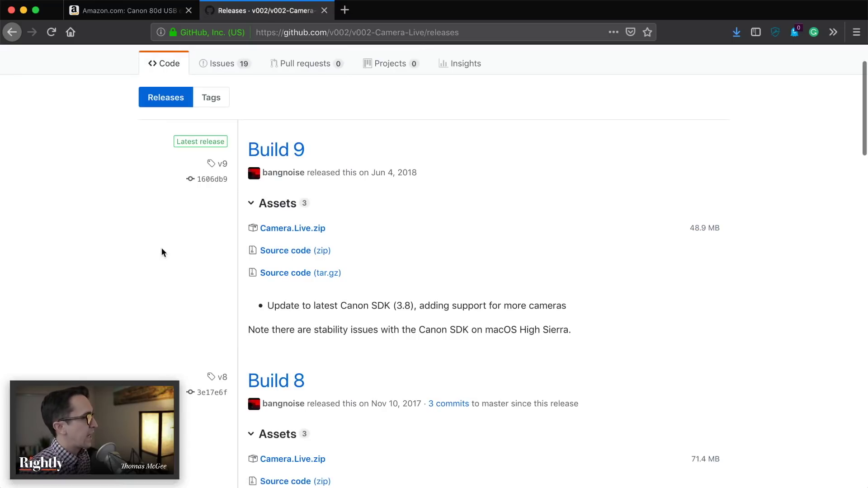
scroll(170, 253, up, 2)
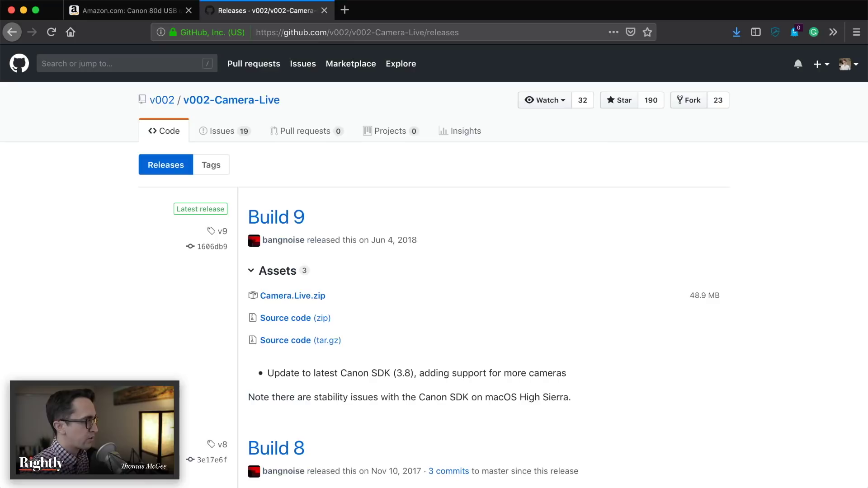
drag(635, 229, 695, 138)
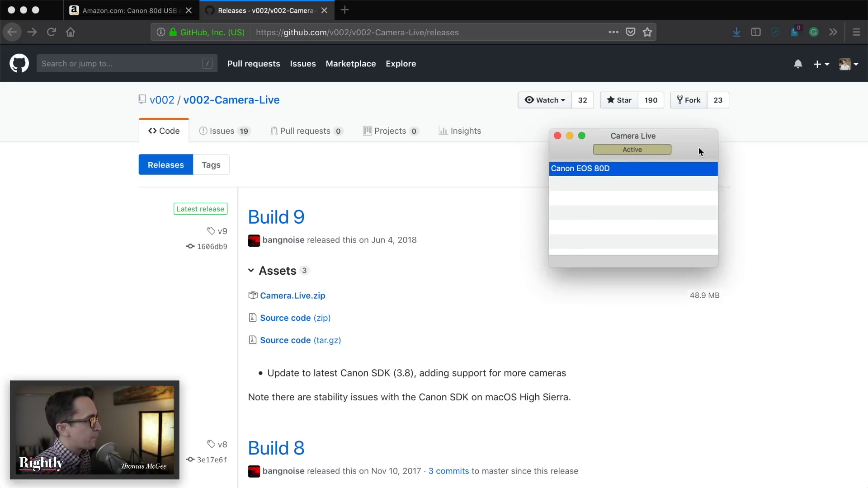
drag(698, 147, 745, 189)
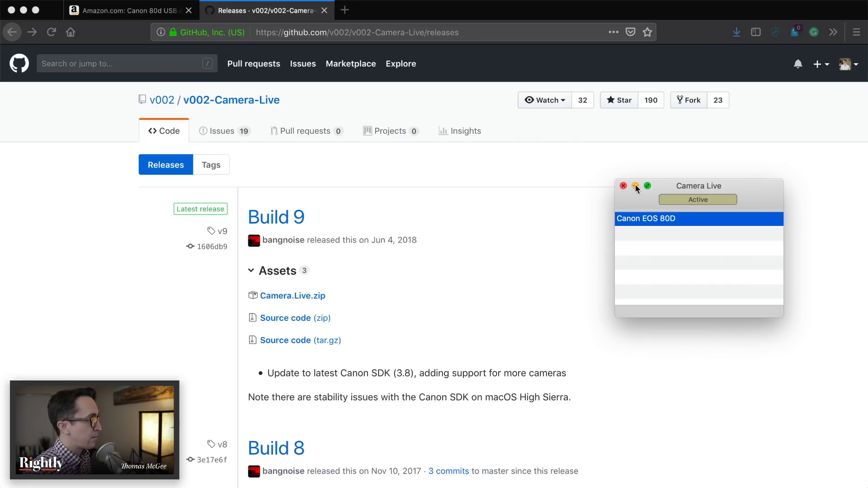
Step: Minimize Camera Live to the dock and bring OBS Studio forward, shifting it left
click(635, 185)
key(super+Tab)
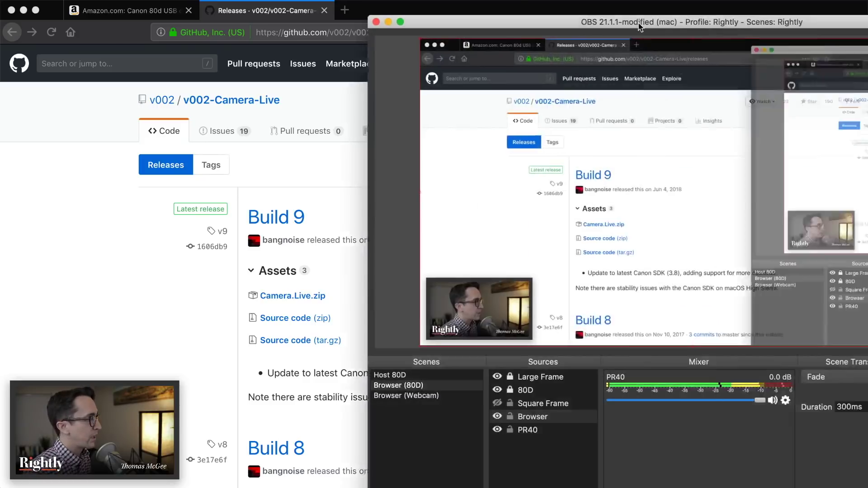
drag(685, 24, 554, 17)
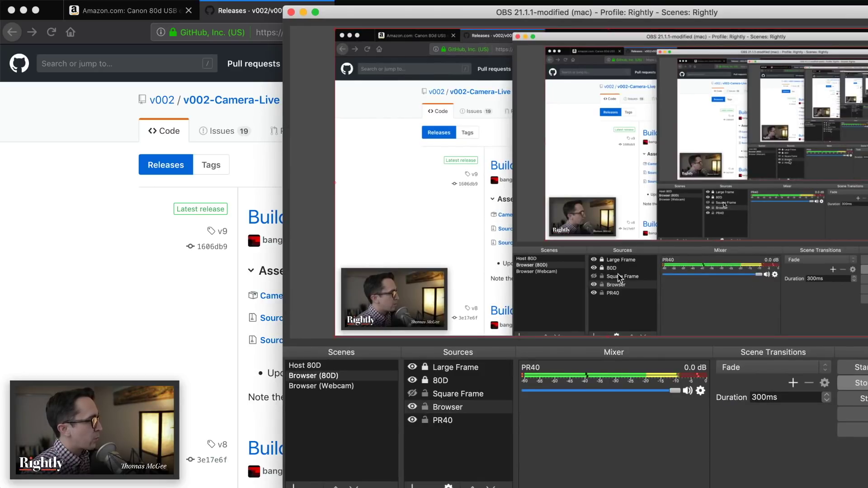
Step: Confirm the OBS 80D source uses [Camera Live] Canon EOS 80D, then hide OBS
click(436, 382)
double_click(437, 381)
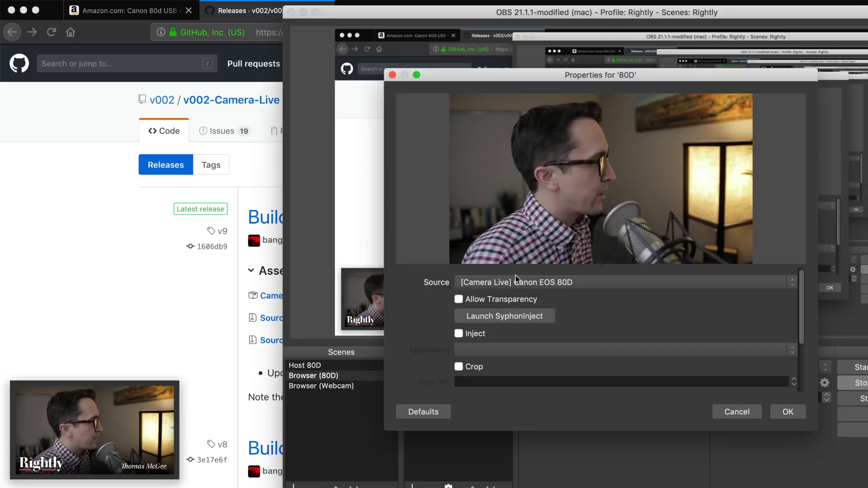
click(500, 283)
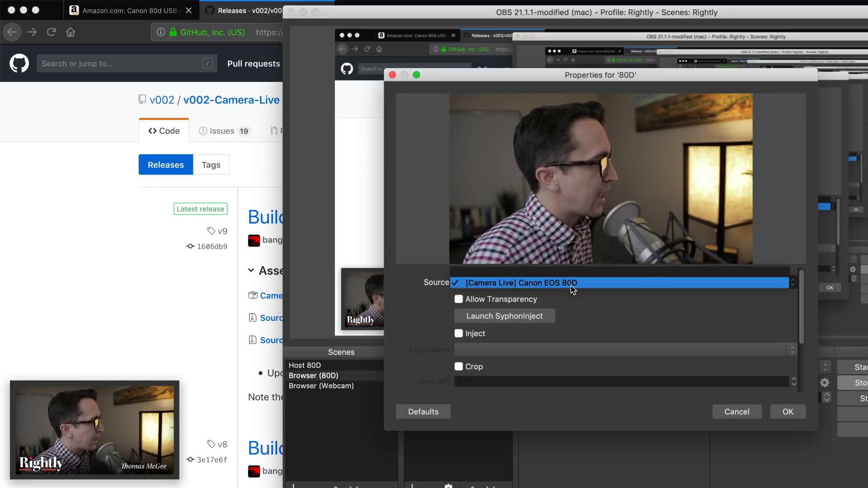
click(618, 309)
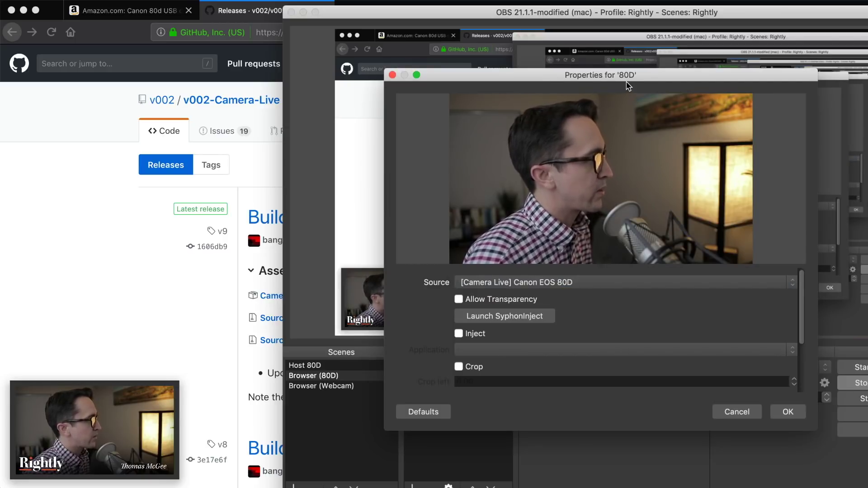
click(393, 76)
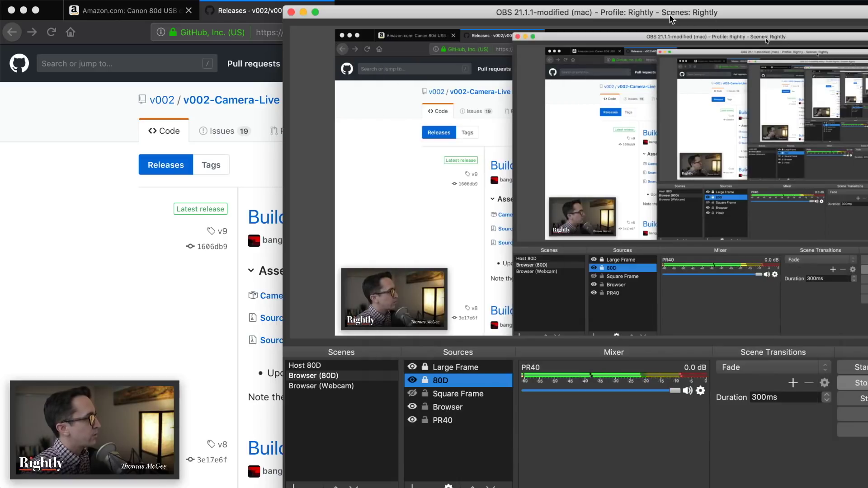
drag(671, 20, 700, 27)
key(super+h)
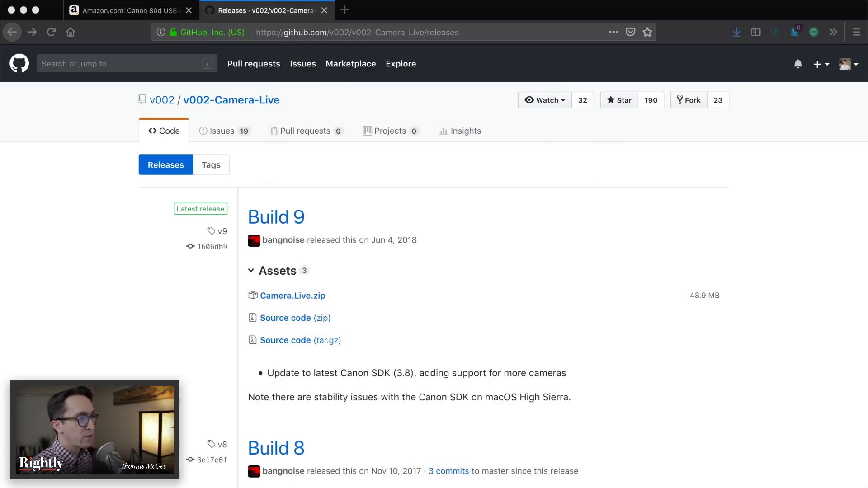
Step: Reactivate the browser and enter 'camtwist' in a new tab's address bar
click(715, 163)
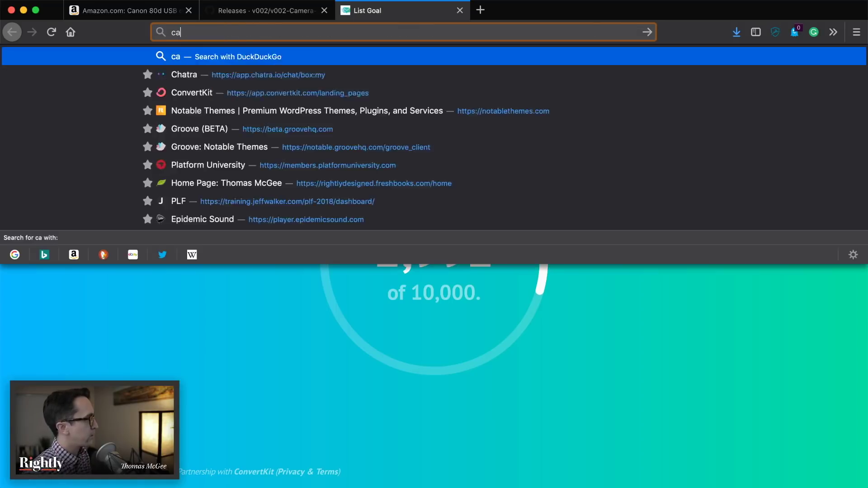
text(twist)
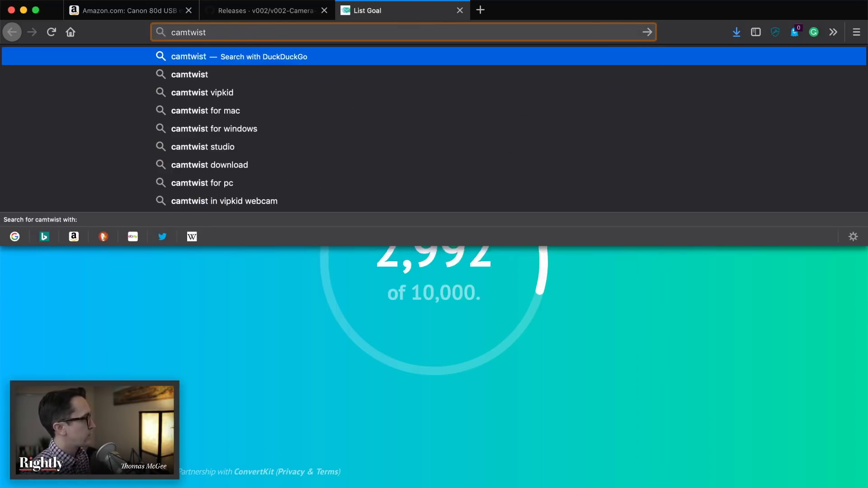
Step: Search DuckDuckGo for camtwist, look over the CamTwist Studio website, then close its tab
key(Return)
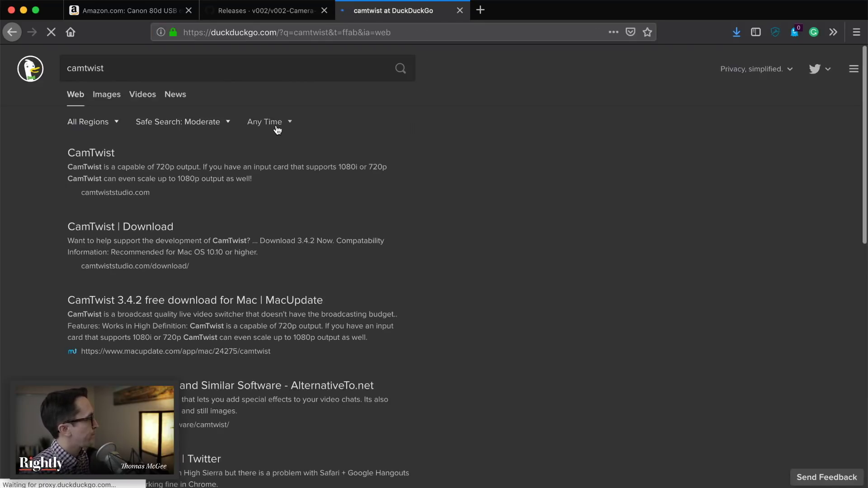
click(109, 156)
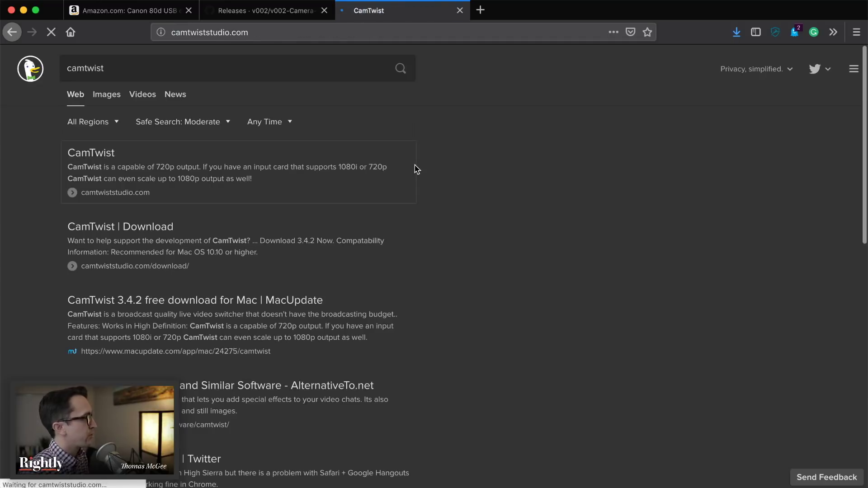
scroll(415, 162, down, 3)
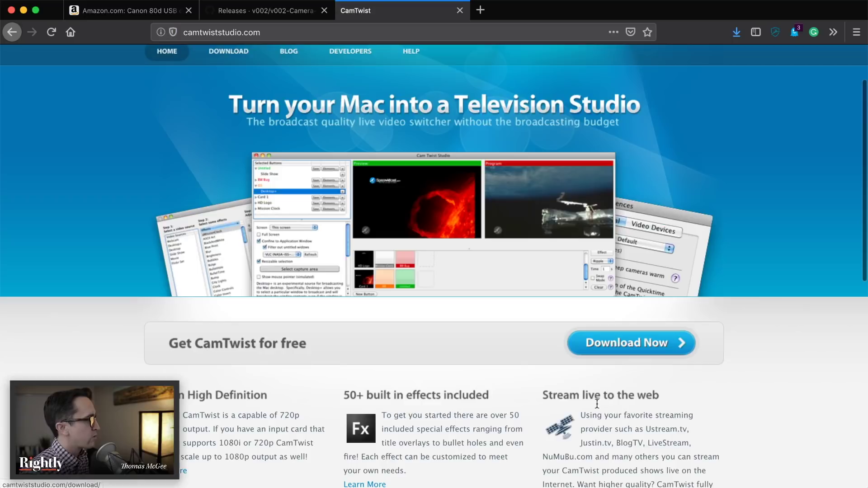
scroll(274, 213, up, 3)
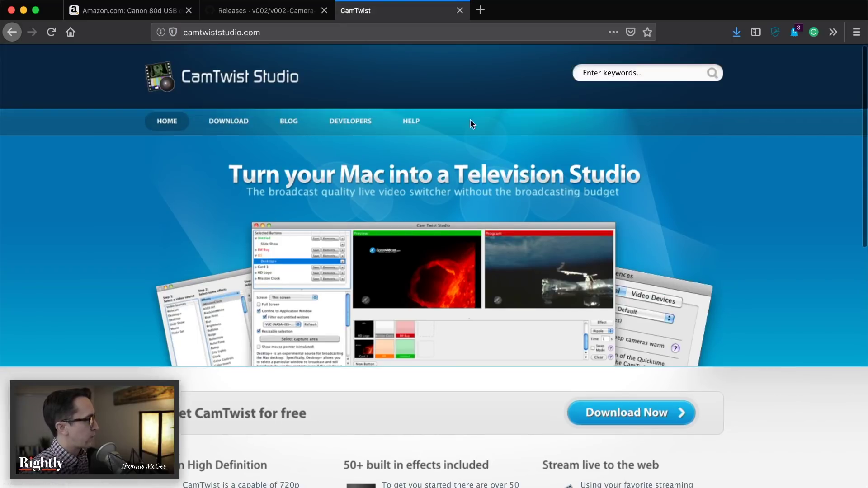
click(459, 11)
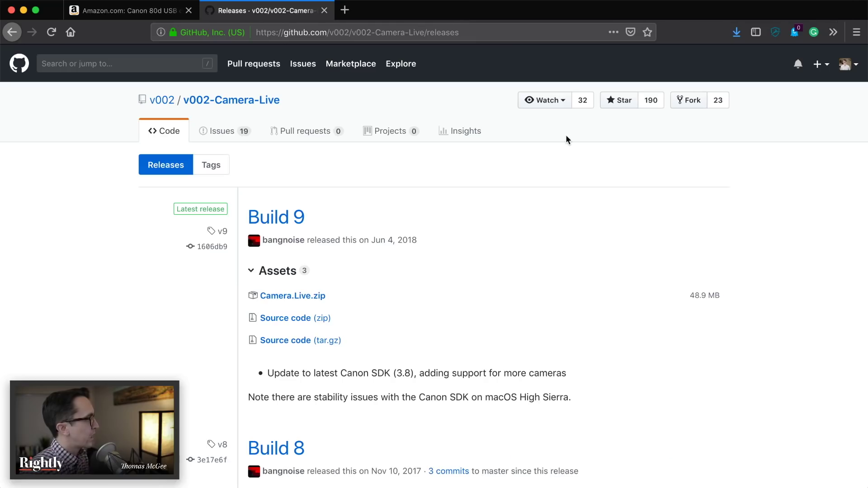
key(super+space)
Step: Launch CamTwist via system search 'camt' and choose Syphon as the video source
text(camt)
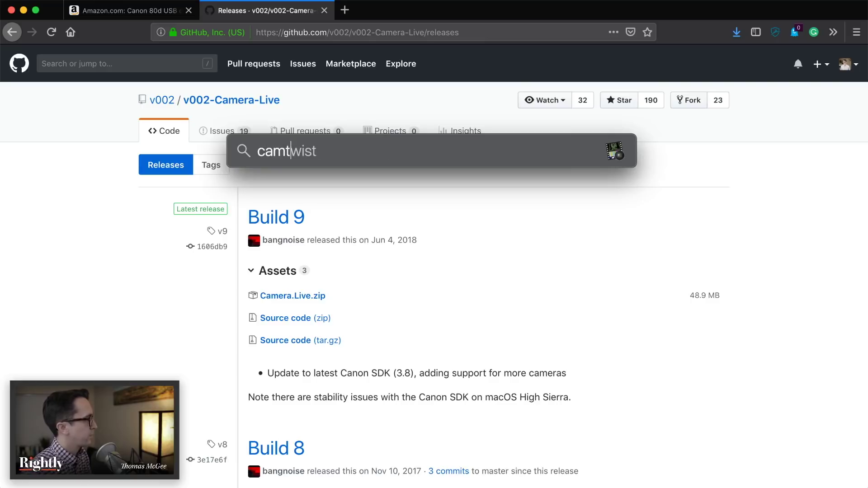
key(Return)
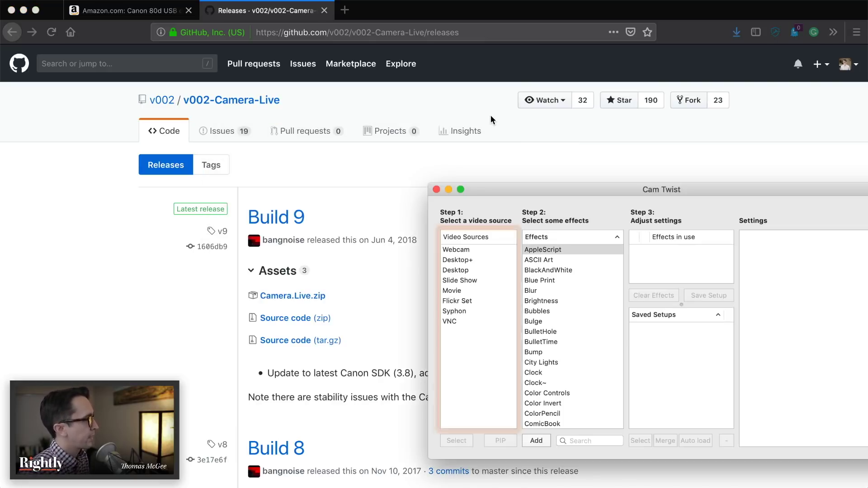
drag(707, 198, 457, 85)
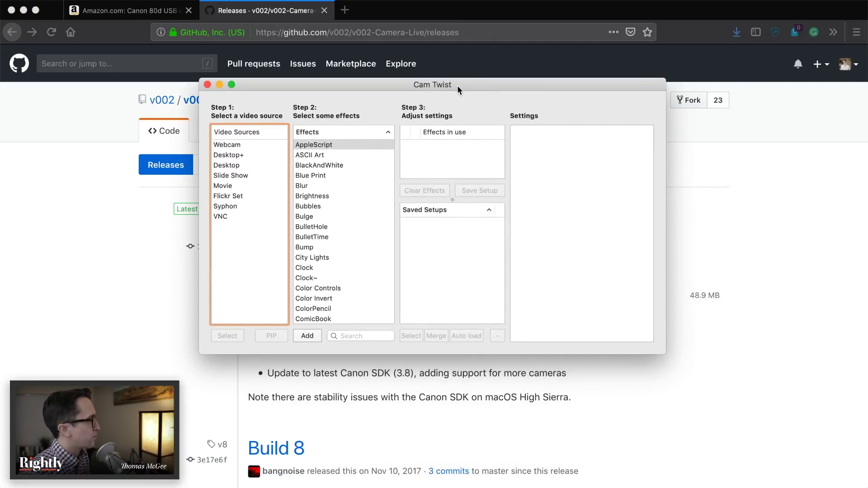
click(231, 209)
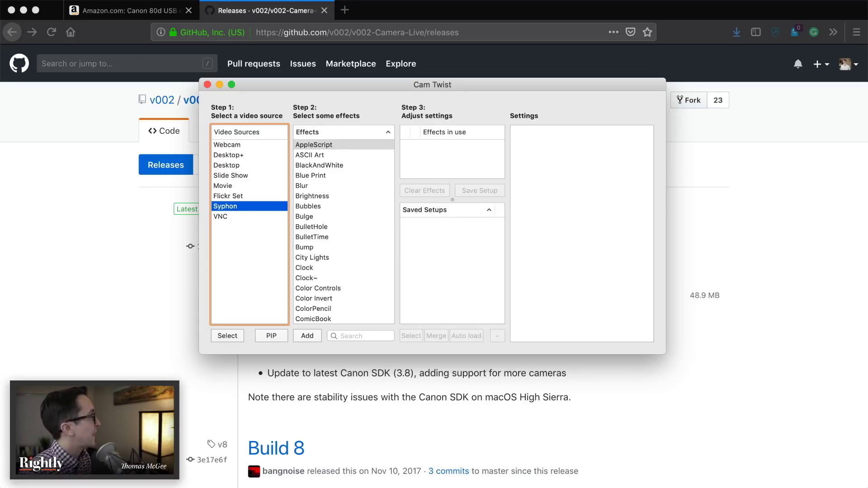
Step: In CamTwist Preferences, set a custom 1920×1080 video size at 30 FPS, then close Preferences
key(super+comma)
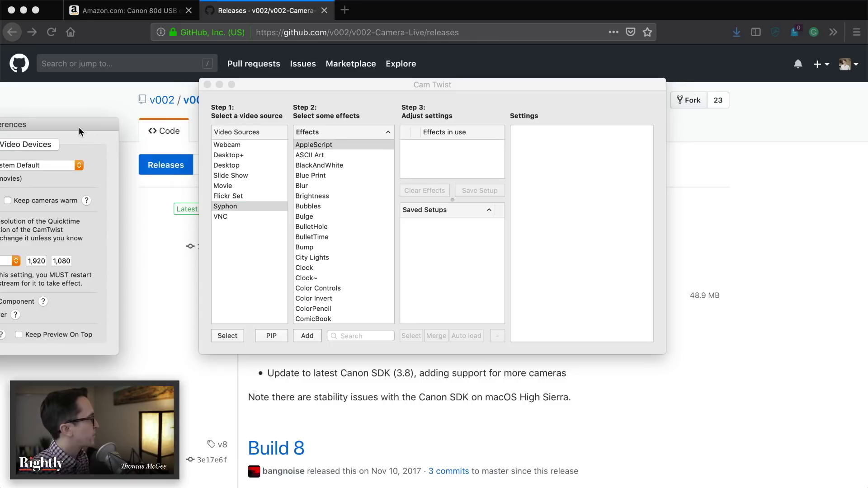
drag(75, 126, 509, 164)
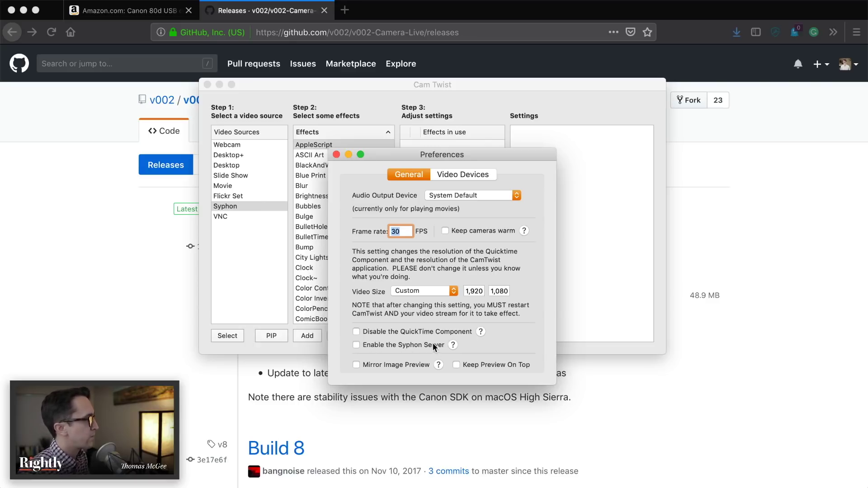
click(335, 155)
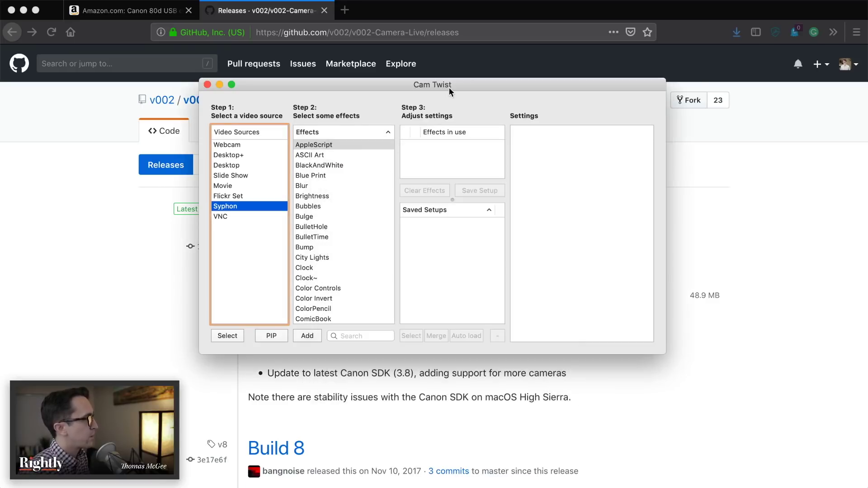
Step: Add Syphon to CamTwist's effects in use, then launch Presentation Assistant and toggle its spotlight
drag(450, 89, 448, 75)
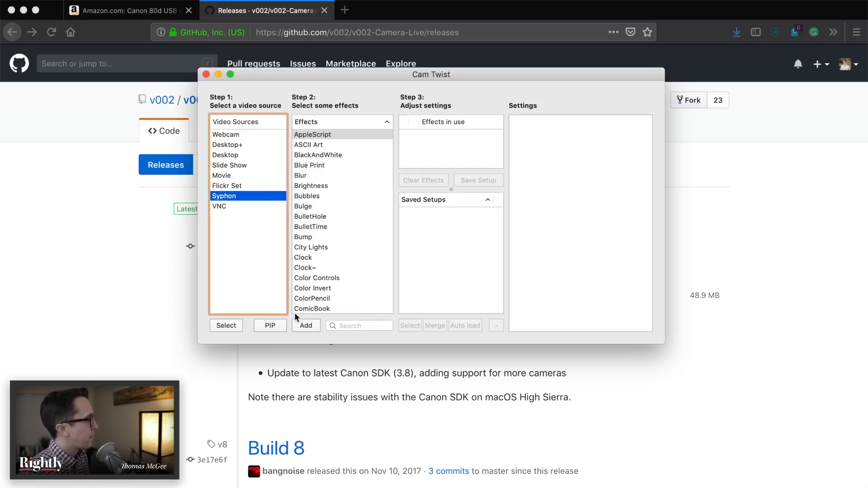
click(231, 325)
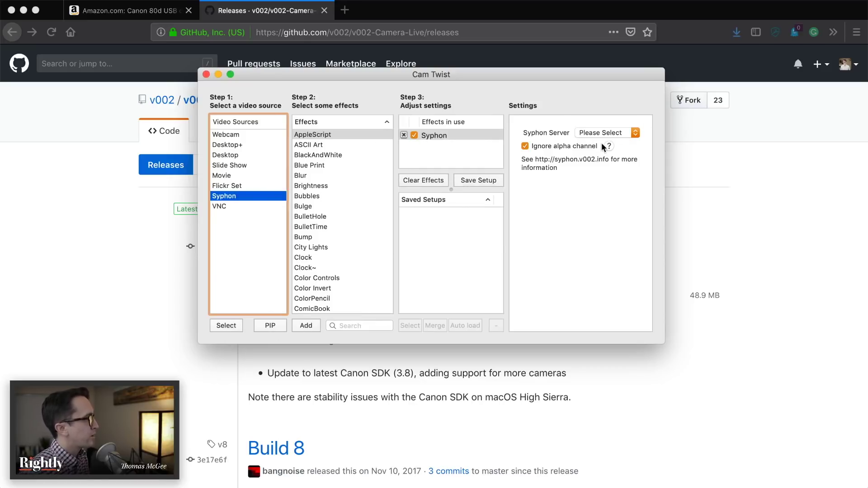
key(super+space)
text(pres)
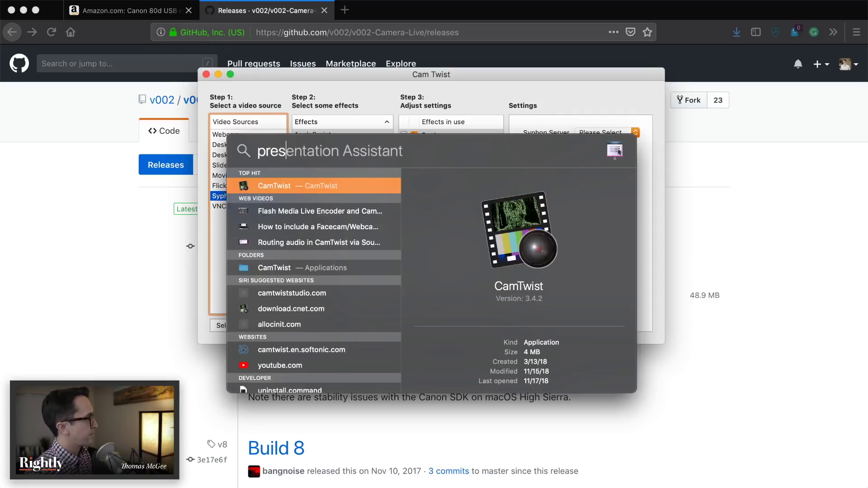
key(Escape)
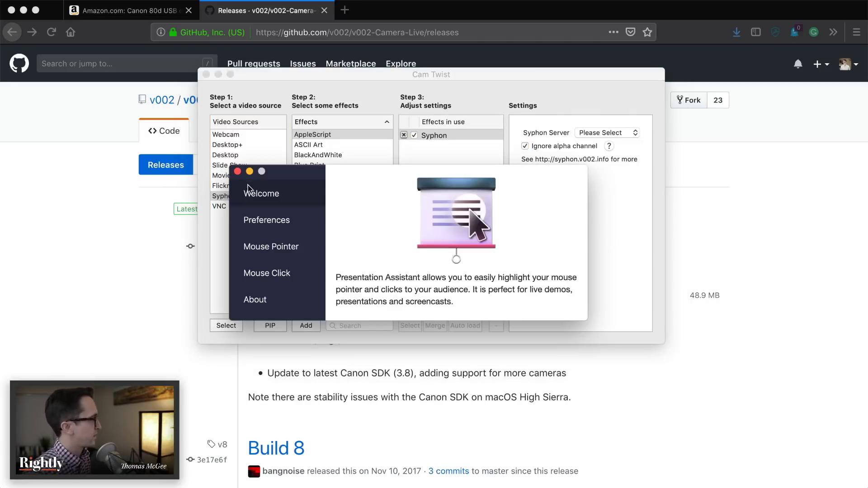
click(233, 171)
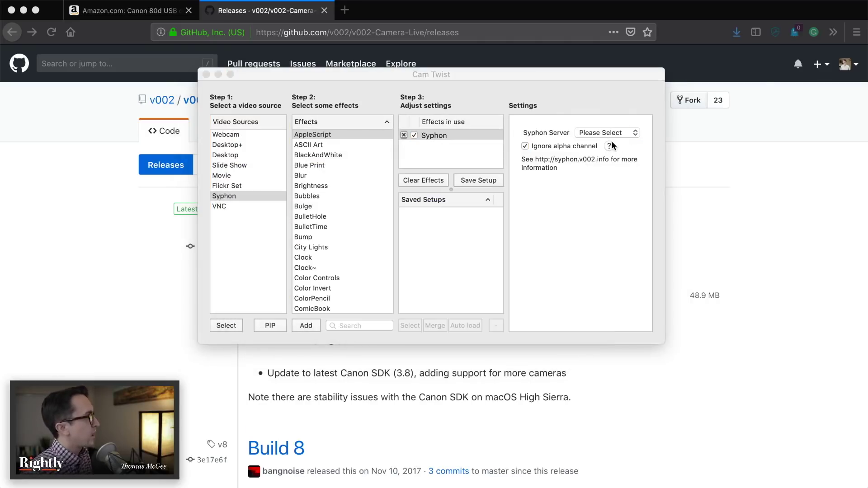
key(ctrl+alt+s)
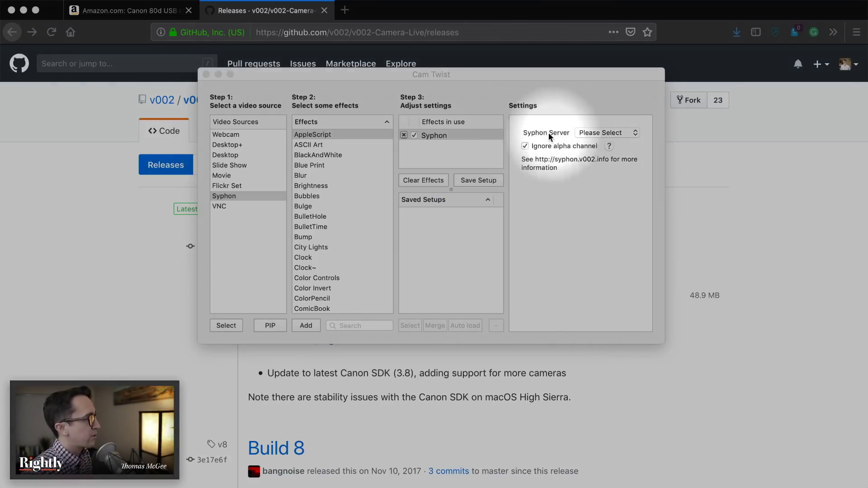
key(ctrl+alt+s)
Step: Choose Camera Live as the Syphon source's server
click(601, 132)
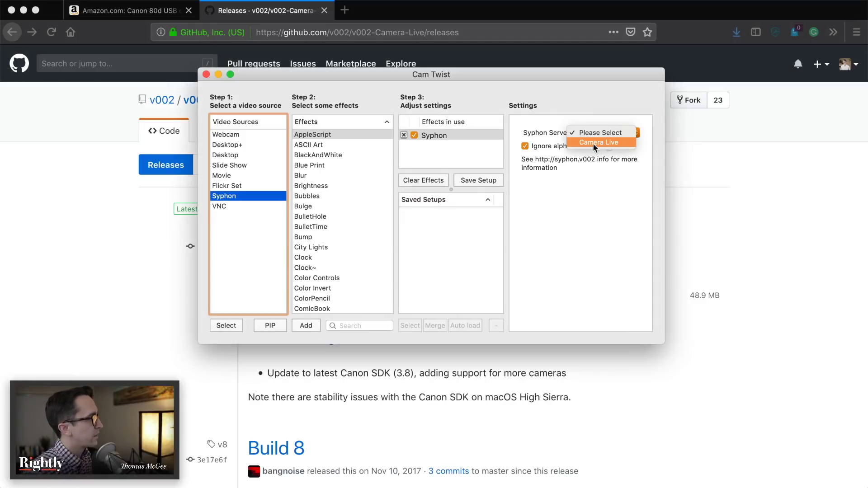
click(589, 143)
drag(561, 84, 635, 130)
Step: Minimize CamTwist, launch zoom.us via Spotlight, and start a new meeting with video
click(299, 130)
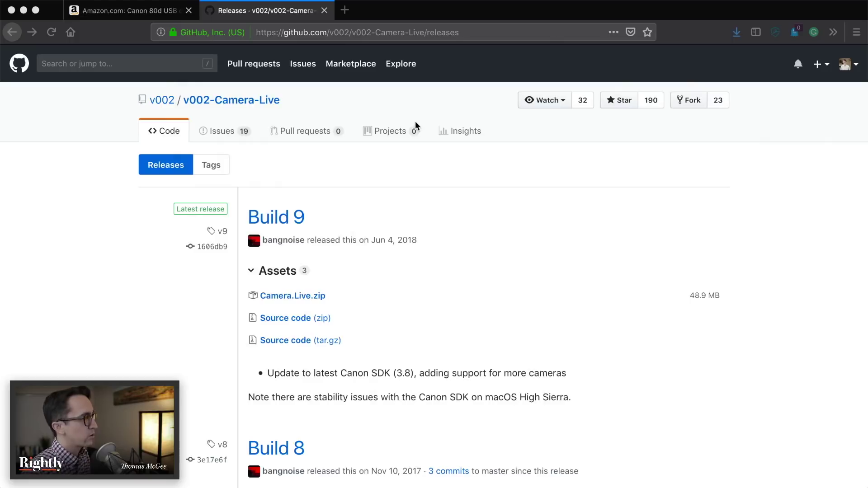
key(super+space)
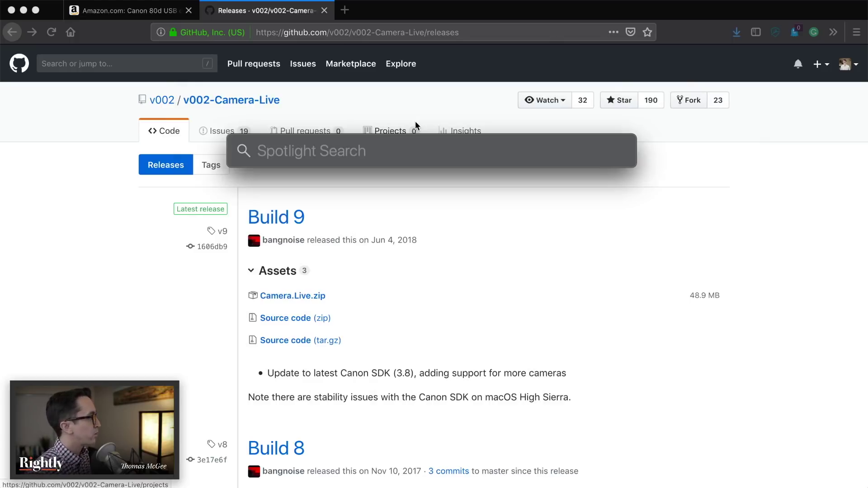
text(zoom)
key(Return)
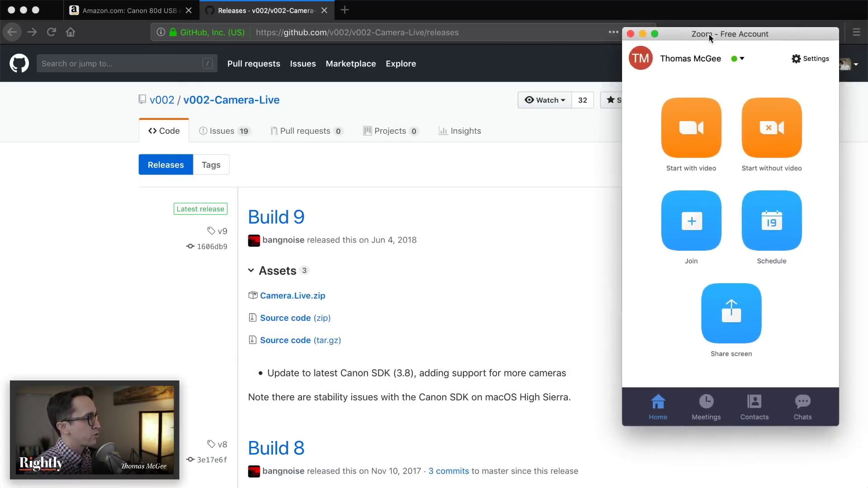
click(722, 144)
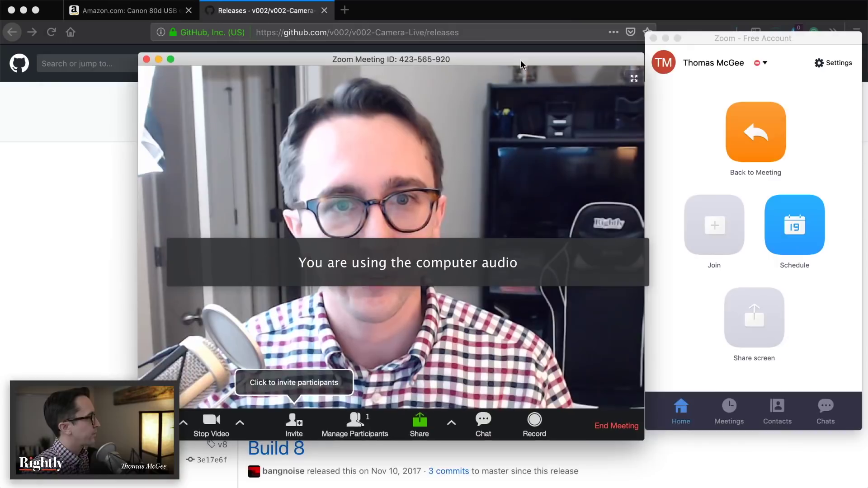
Step: Switch the meeting camera to CamTwist, then shrink and reposition the meeting window
drag(520, 64, 510, 70)
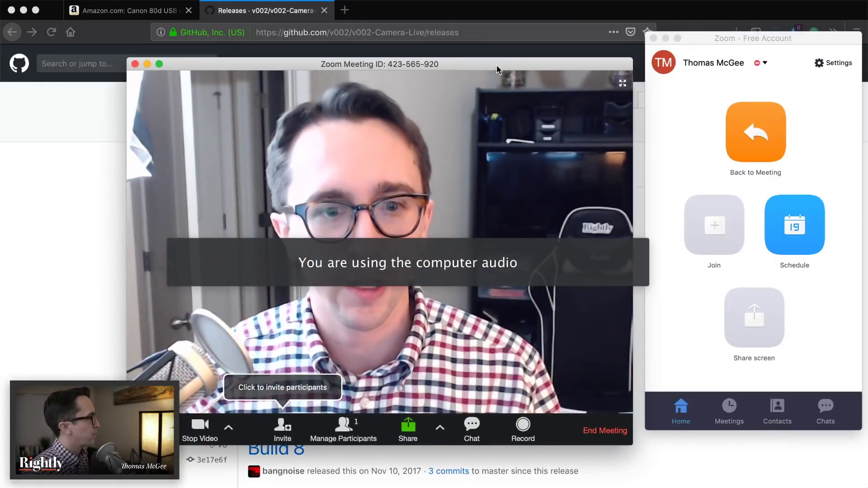
click(228, 431)
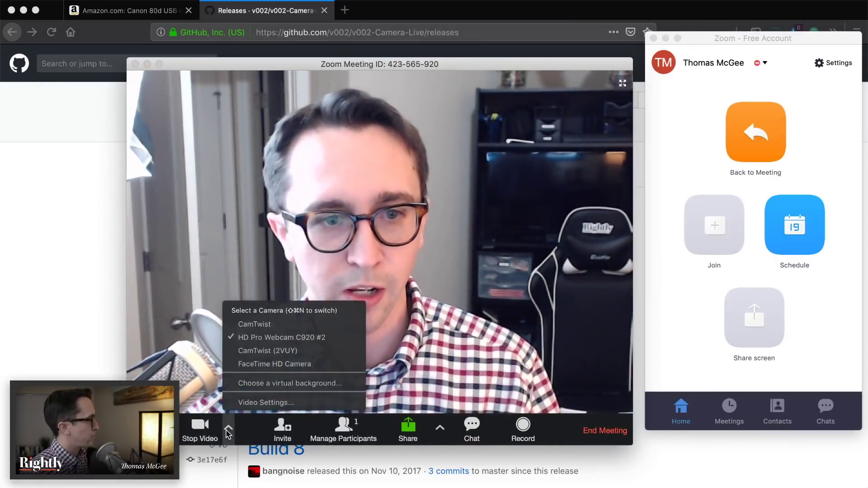
click(269, 350)
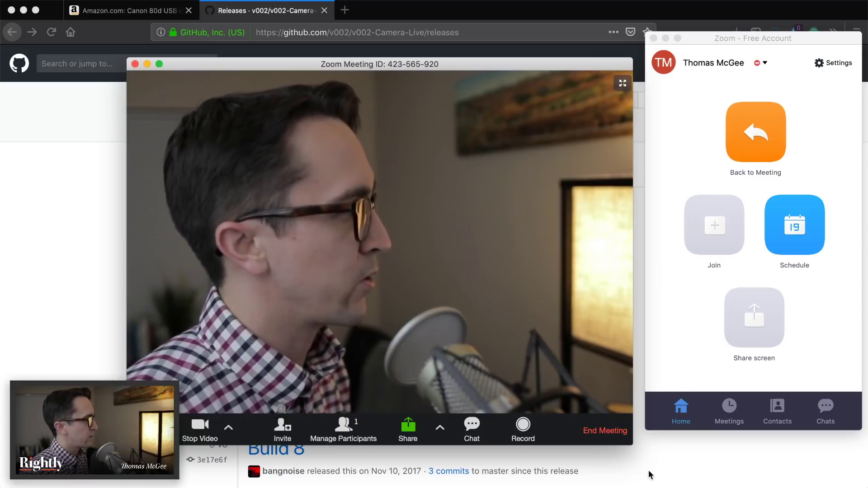
drag(601, 433, 568, 419)
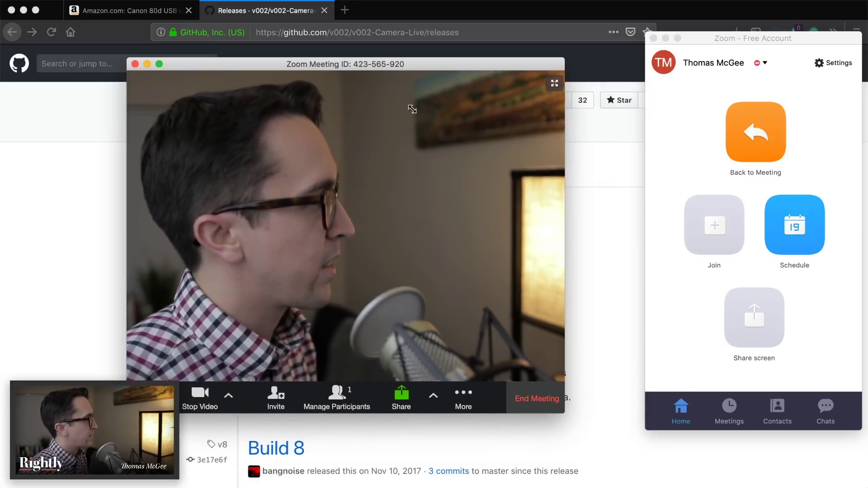
drag(410, 64, 487, 83)
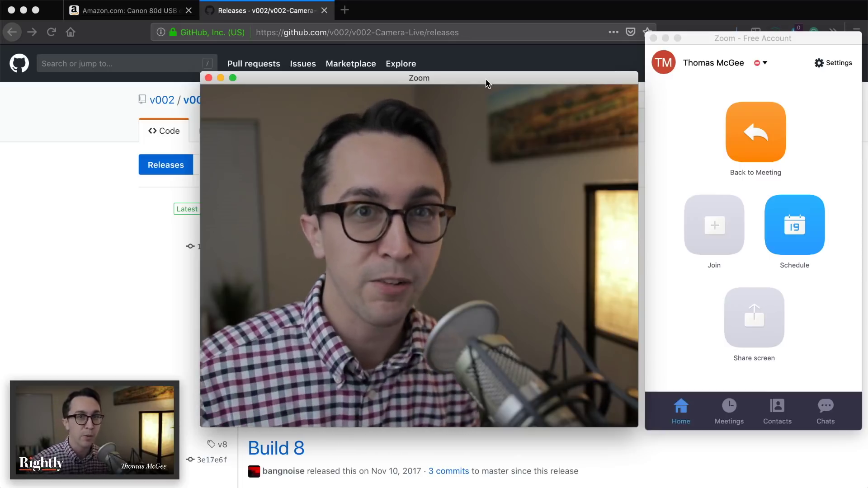
drag(465, 85, 494, 84)
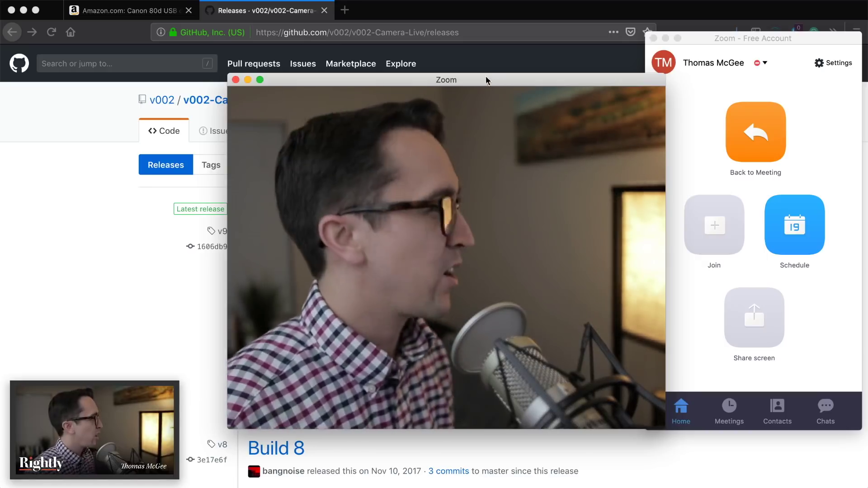
drag(479, 85, 523, 106)
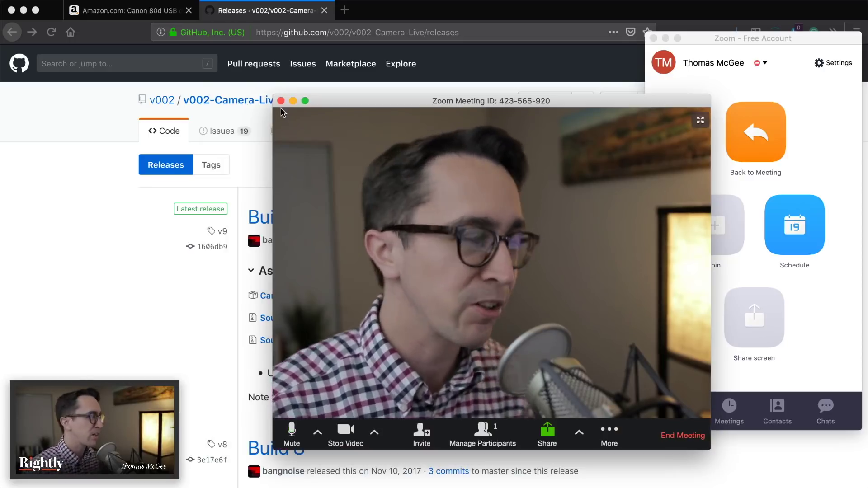
Step: End the meeting for all and close the Zoom home window
click(280, 101)
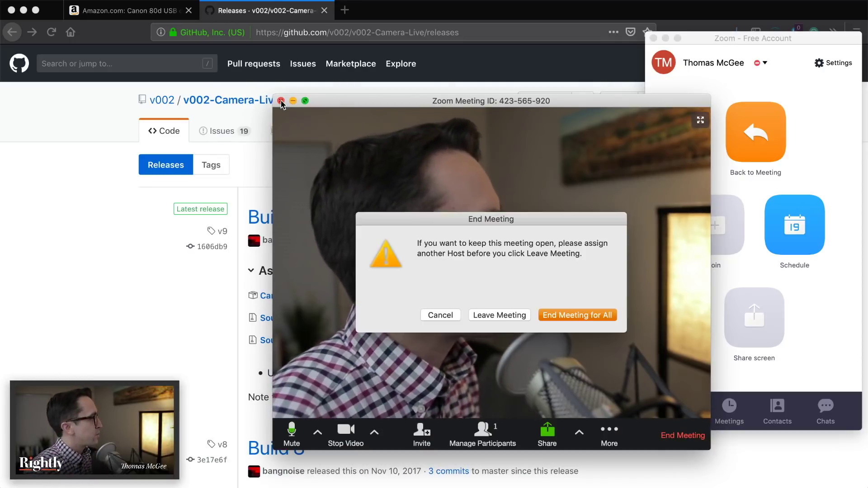
click(583, 312)
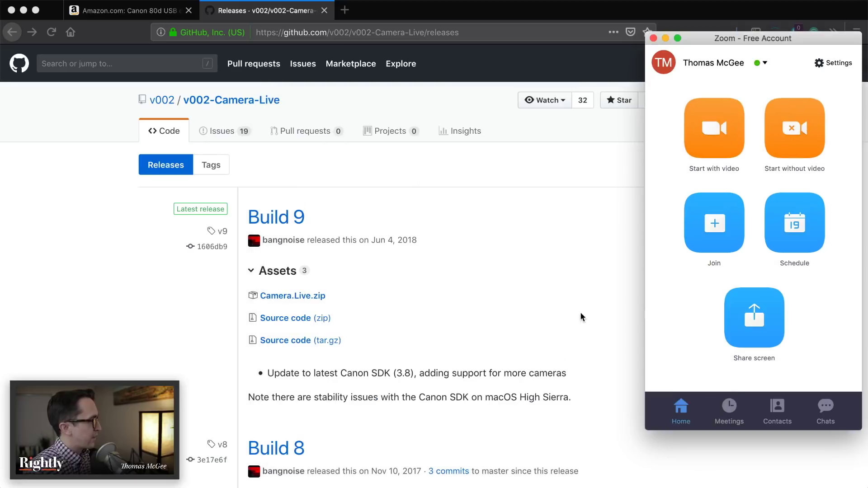
click(150, 348)
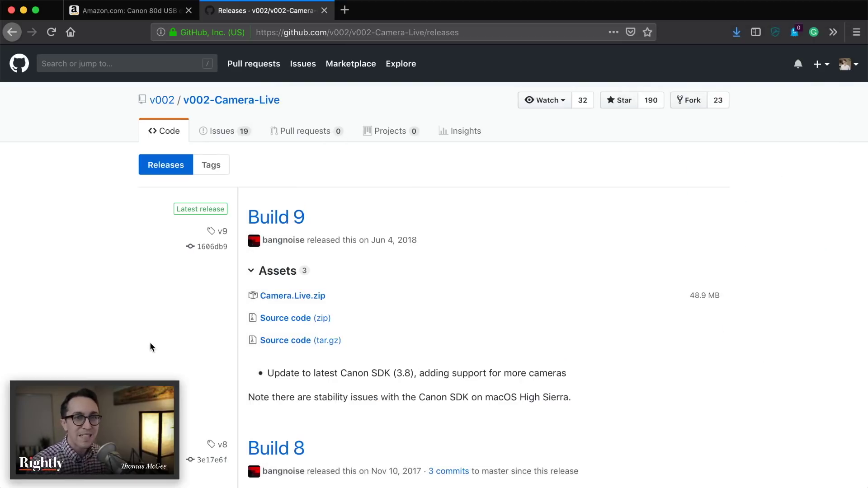